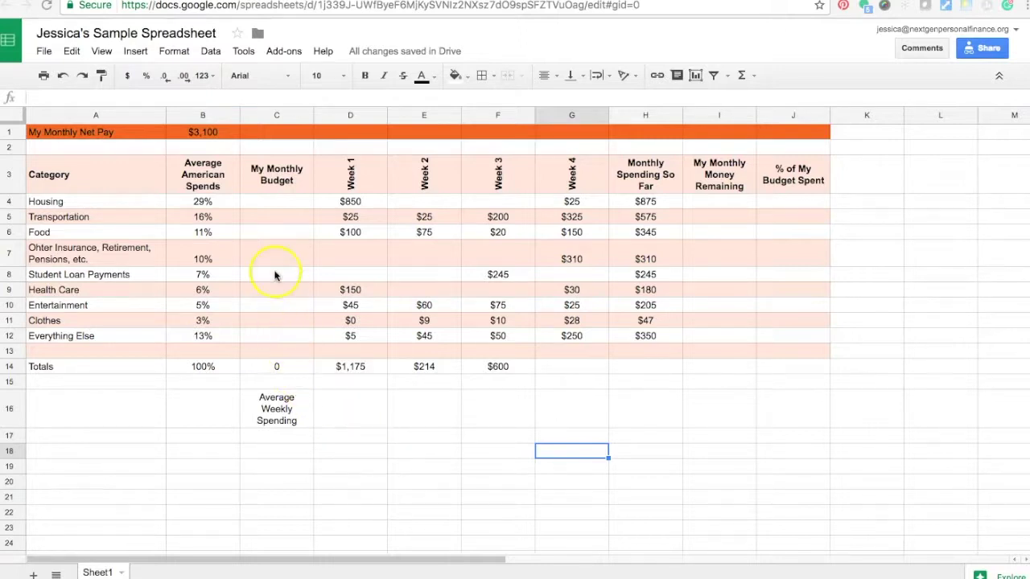
- Calculate the Housing monthly budget in C4 by multiplying net pay by the Housing percentage, =B1*B4
{"action": "left_click", "coordinate": [228, 204]}
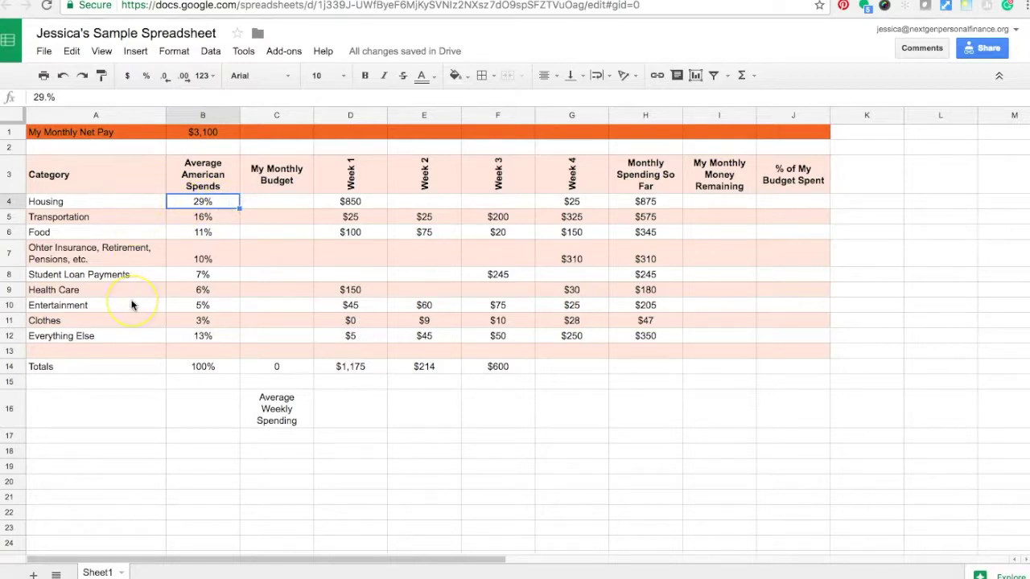
{"action": "left_click", "coordinate": [215, 134]}
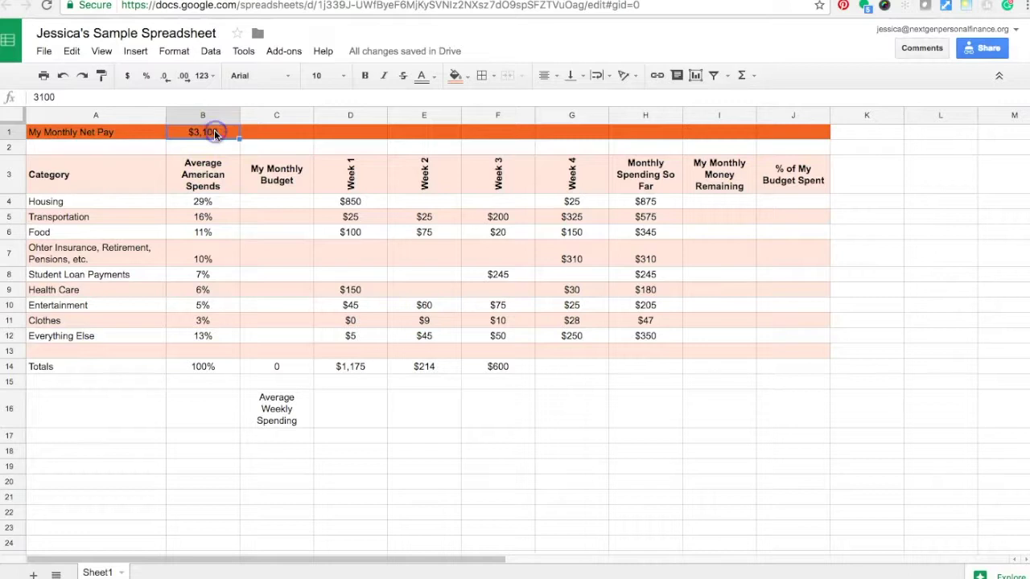
{"action": "left_click", "coordinate": [270, 203]}
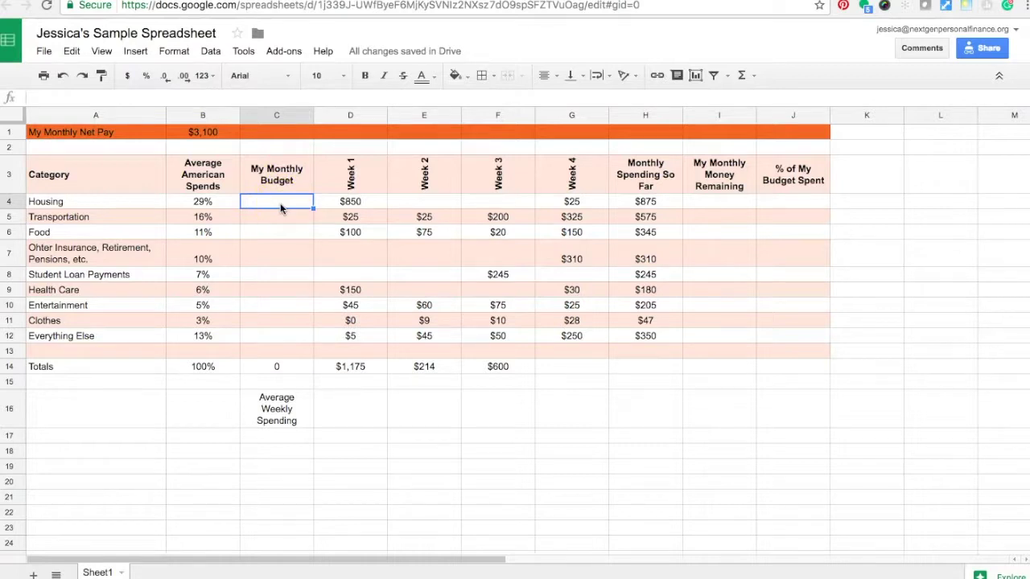
{"action": "type", "text": "="}
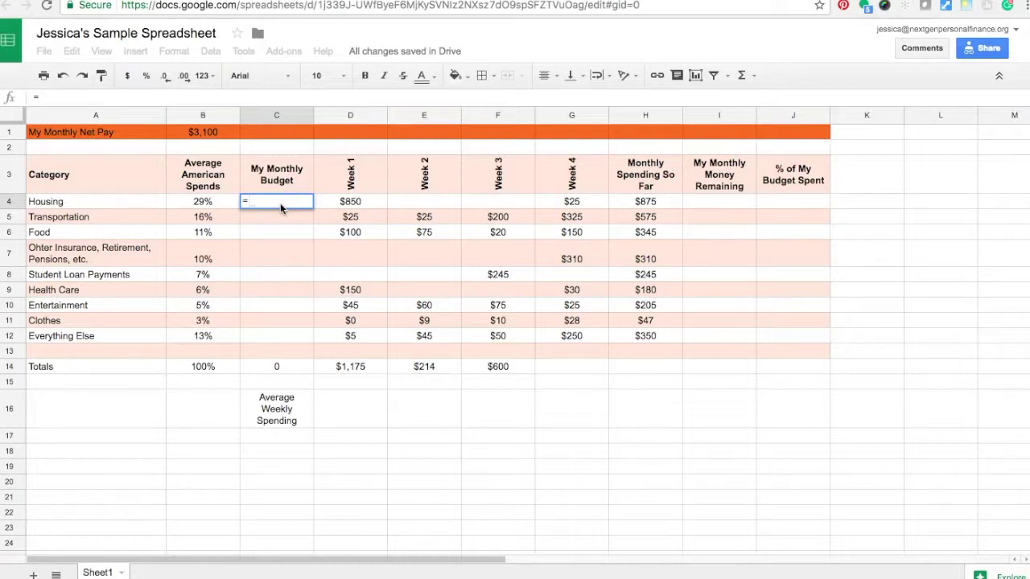
{"action": "left_click", "coordinate": [202, 133]}
{"action": "type", "text": "*"}
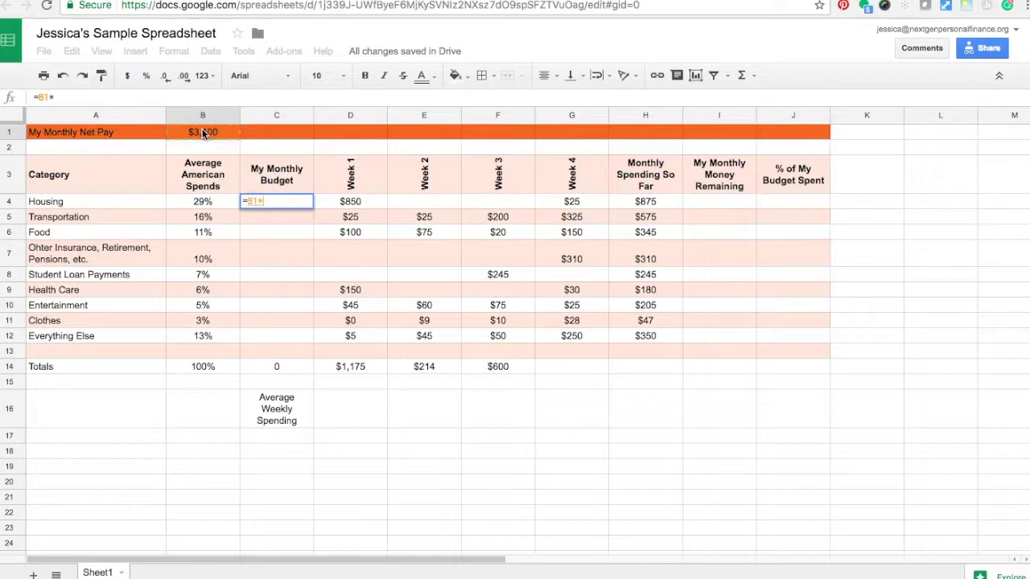
{"action": "left_click", "coordinate": [202, 203]}
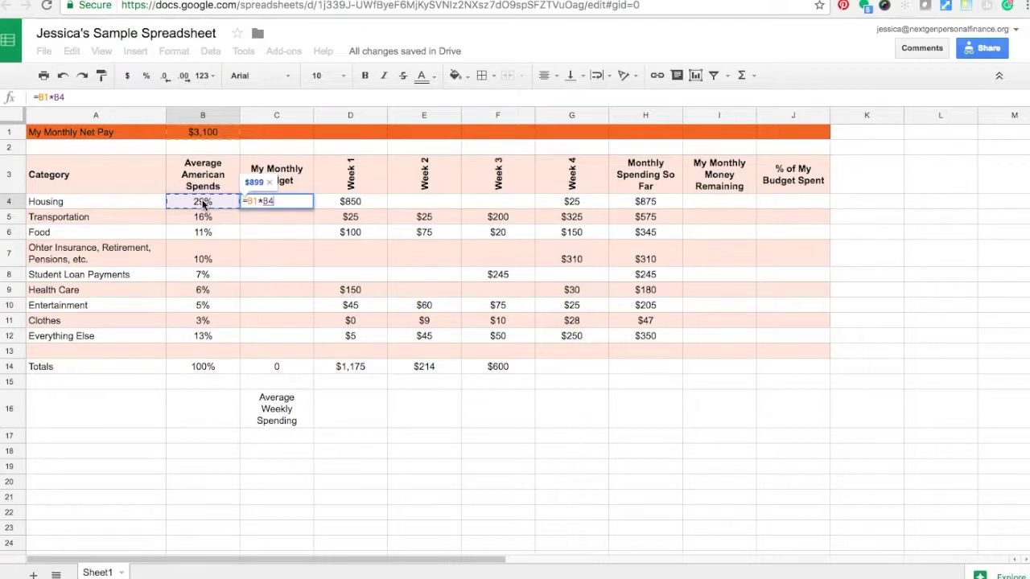
{"action": "key", "text": "Return"}
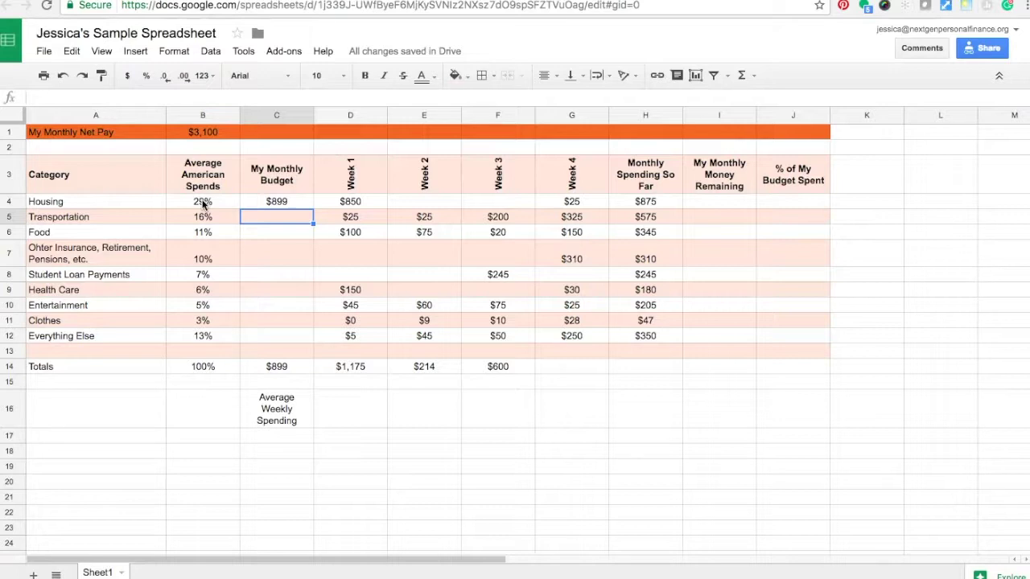
- Calculate the Transportation monthly budget in C5 with the formula =B5*B1
{"action": "left_click", "coordinate": [269, 217]}
{"action": "type", "text": "="}
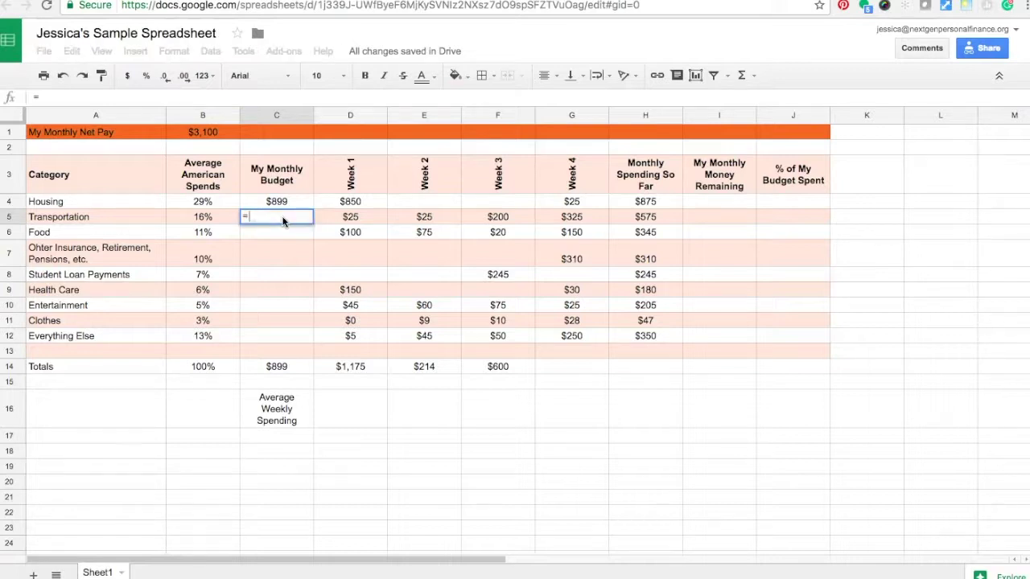
{"action": "left_click", "coordinate": [271, 216]}
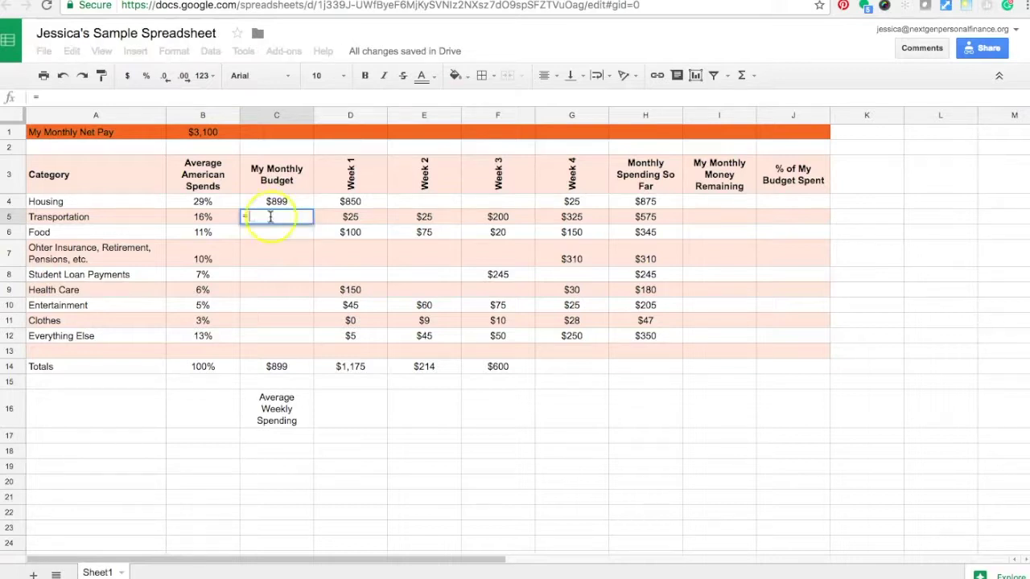
{"action": "left_click", "coordinate": [211, 219]}
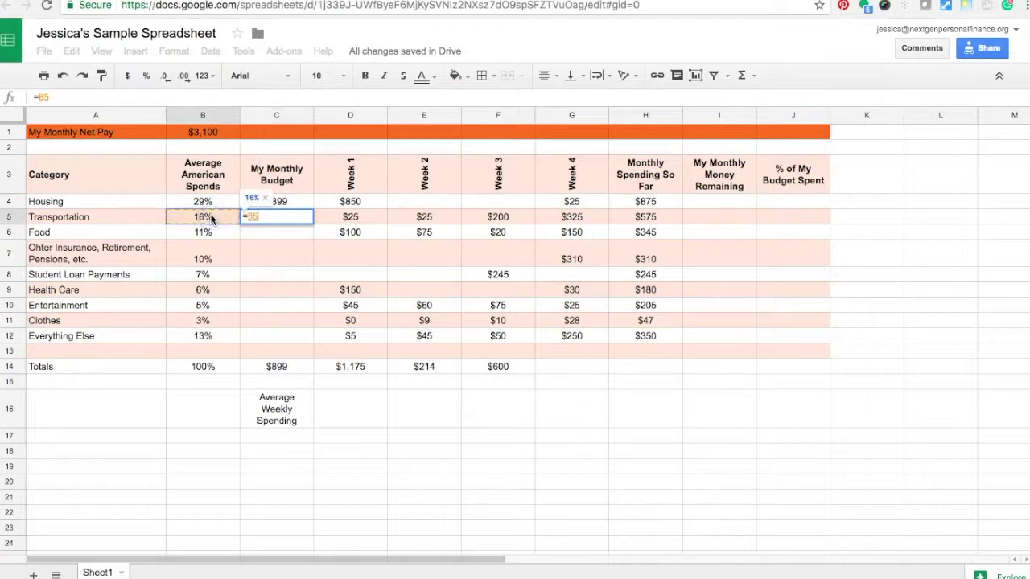
{"action": "type", "text": "*"}
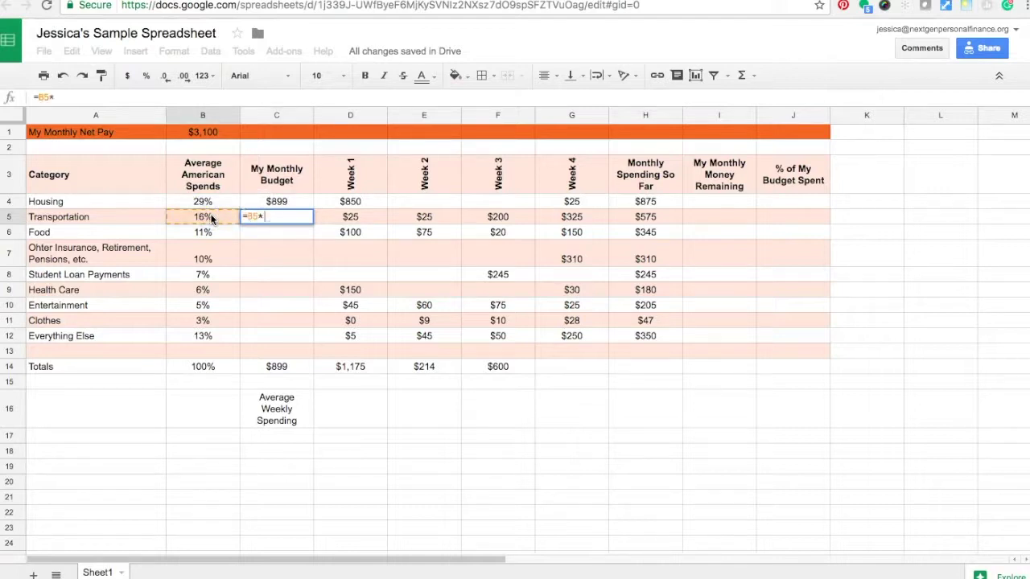
{"action": "left_click", "coordinate": [197, 132]}
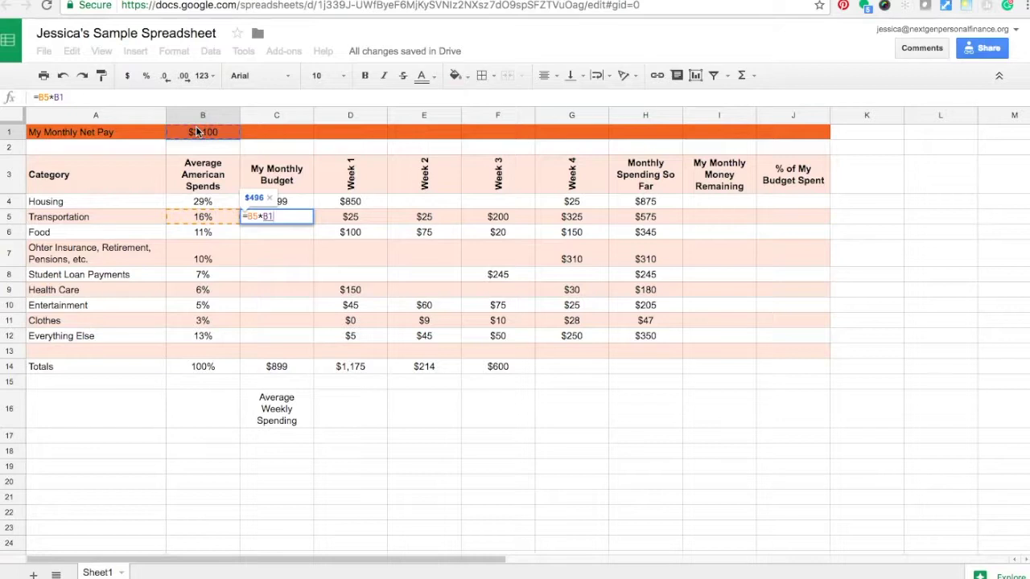
{"action": "key", "text": "Return"}
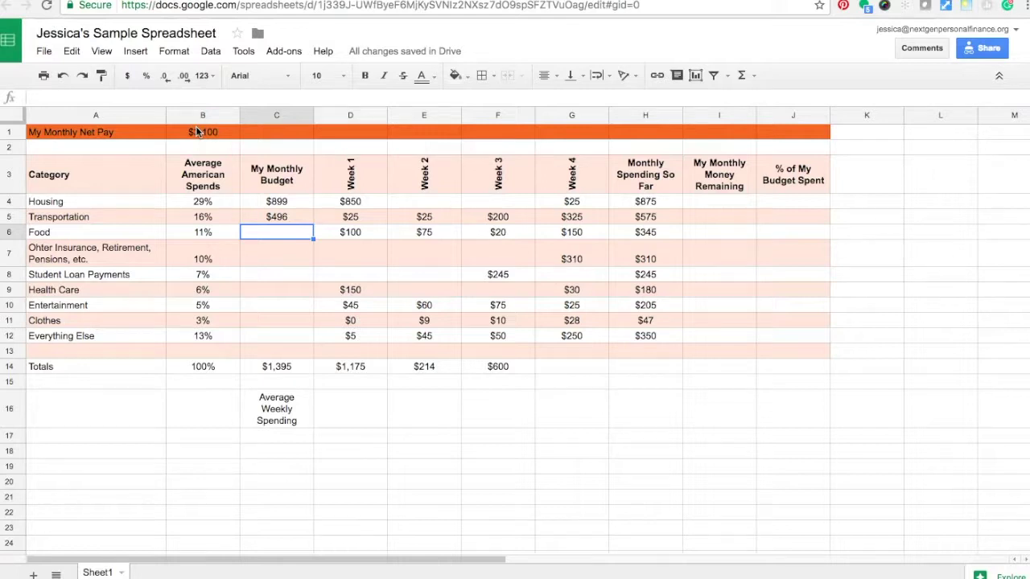
{"action": "type", "text": "=11"}
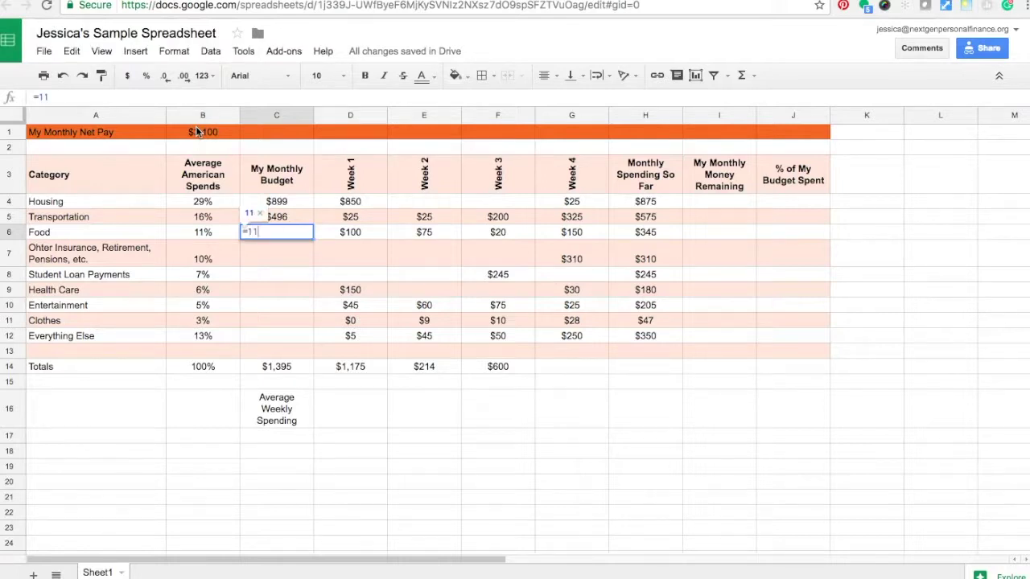
{"action": "type", "text": "%*"}
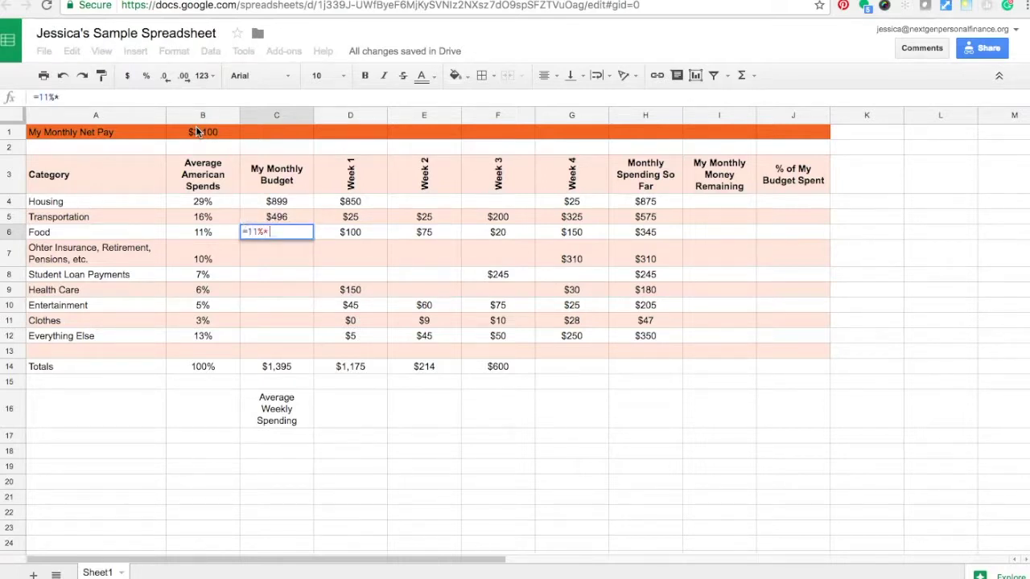
{"action": "type", "text": "3100"}
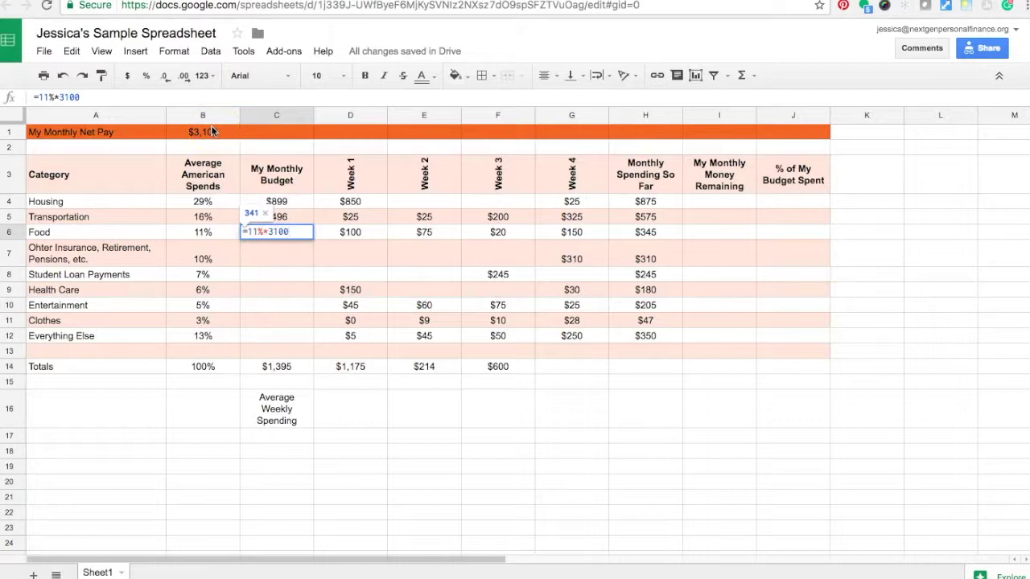
{"action": "key", "text": "BackSpace"}
{"action": "key", "text": "BackSpace"}
{"action": "key", "text": "BackSpace"}
{"action": "key", "text": "BackSpace"}
{"action": "key", "text": "BackSpace"}
{"action": "key", "text": "BackSpace"}
{"action": "key", "text": "BackSpace"}
{"action": "key", "text": "BackSpace"}
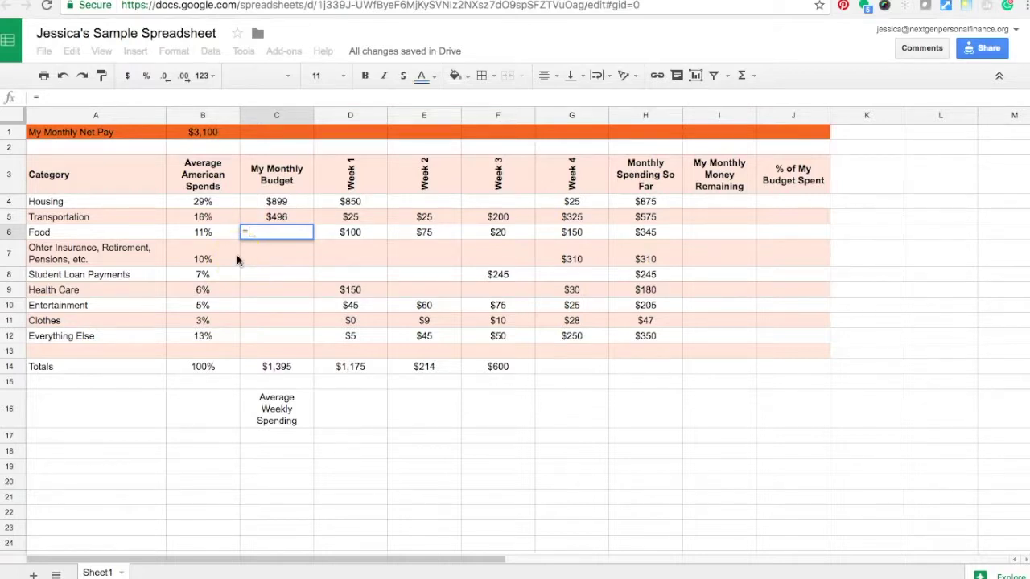
- Complete the Food monthly budget formula in C6 using cell references, =B6*B1
{"action": "left_click", "coordinate": [208, 232]}
{"action": "type", "text": "*"}
{"action": "left_click", "coordinate": [198, 133]}
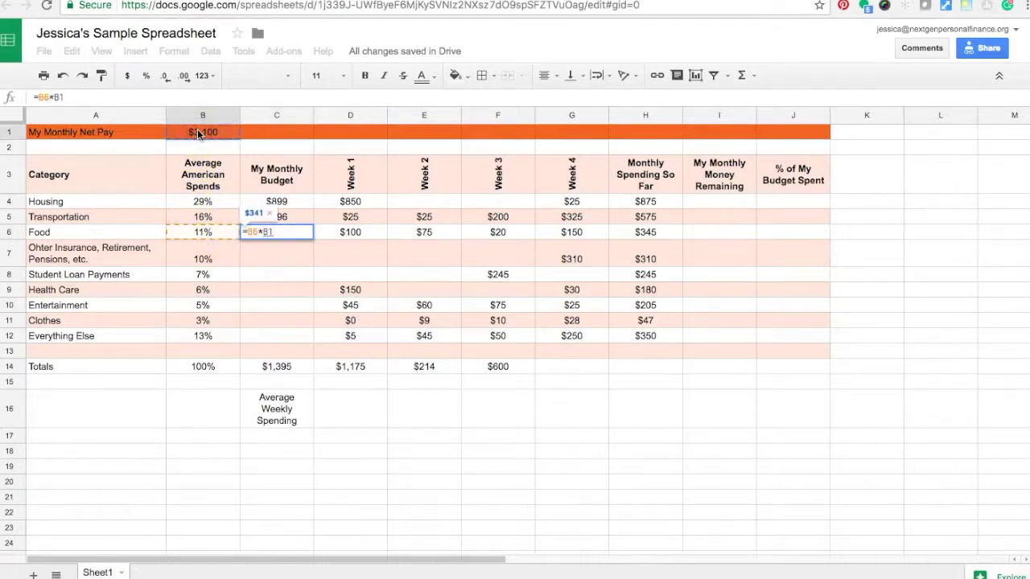
{"action": "key", "text": "Return"}
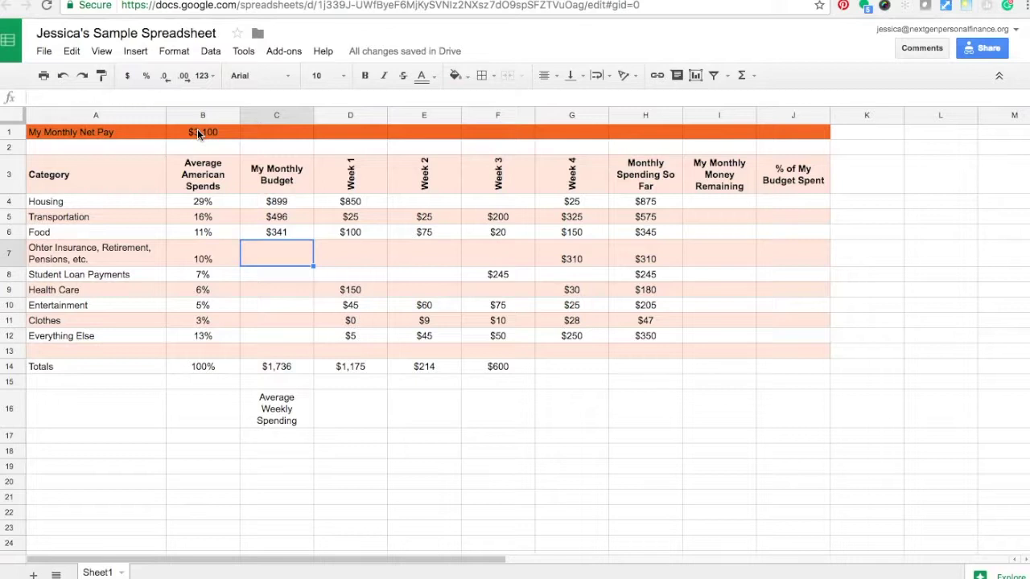
- Copy the Food budget formula from C6 and paste it into C7 for the insurance, retirement and pensions category
{"action": "key", "text": "Up"}
{"action": "key", "text": "ctrl+c"}
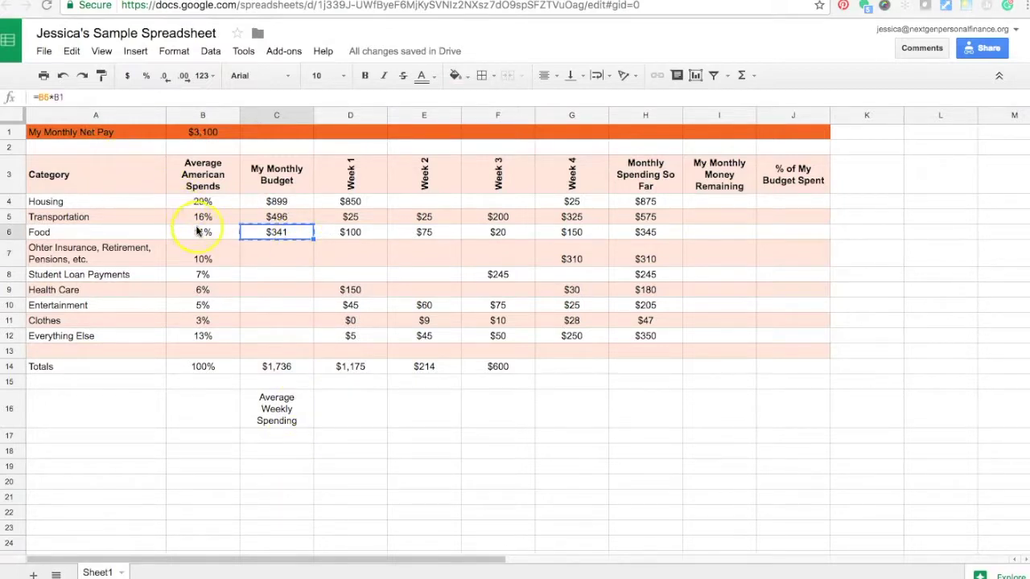
{"action": "left_click", "coordinate": [302, 234]}
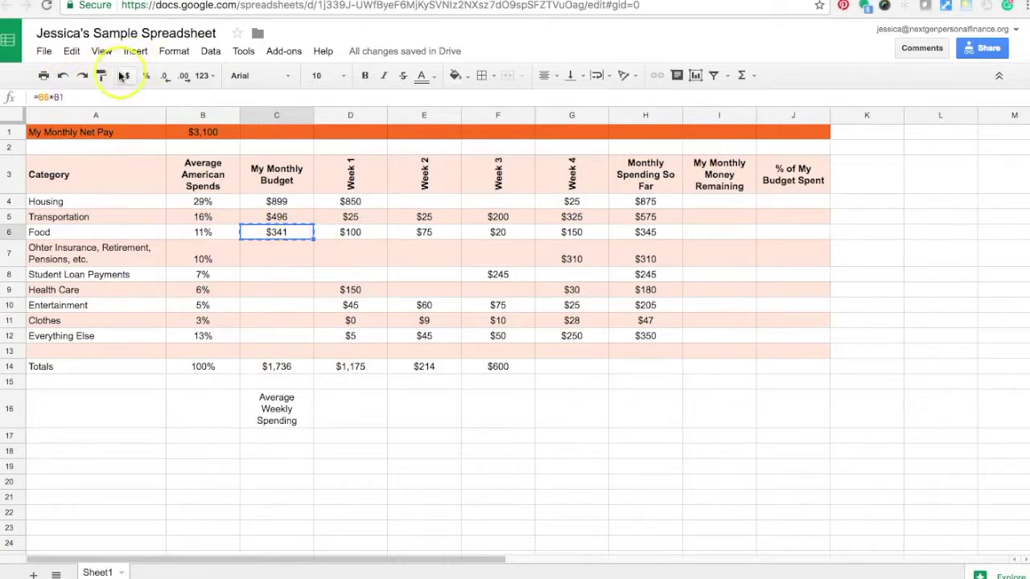
{"action": "left_click", "coordinate": [72, 51]}
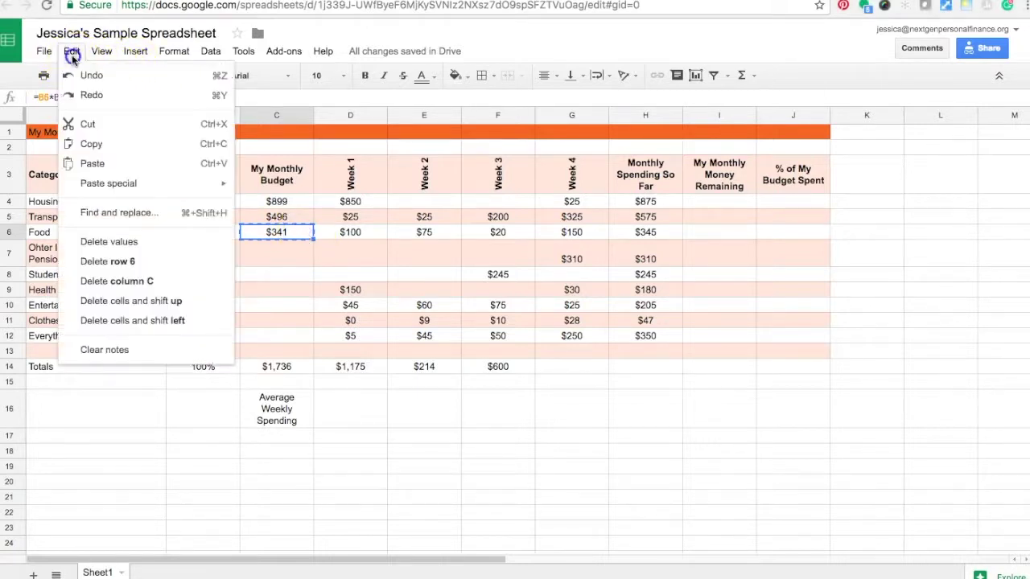
{"action": "left_click", "coordinate": [92, 140]}
{"action": "left_click", "coordinate": [275, 252]}
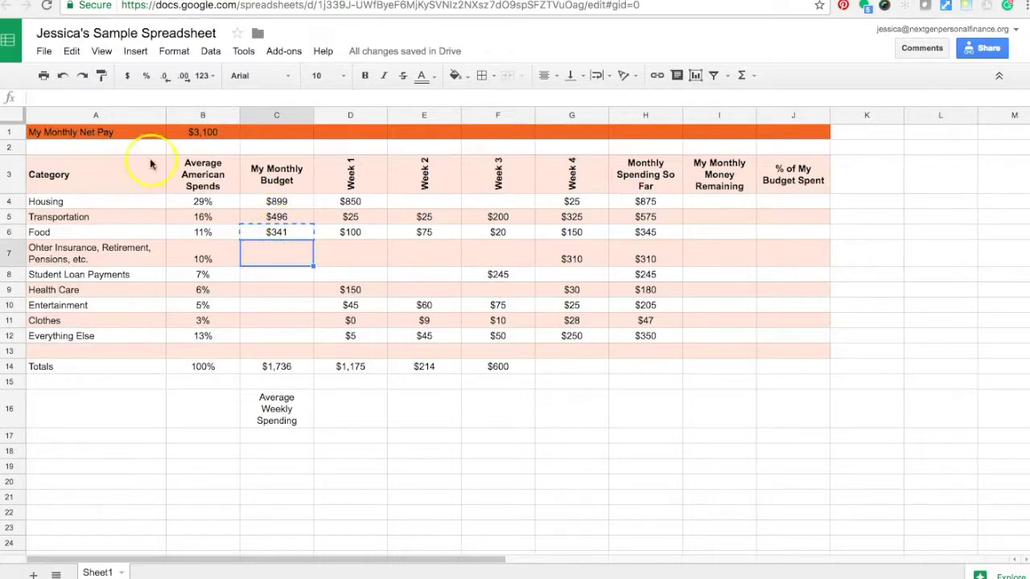
{"action": "left_click", "coordinate": [74, 52]}
{"action": "left_click", "coordinate": [90, 164]}
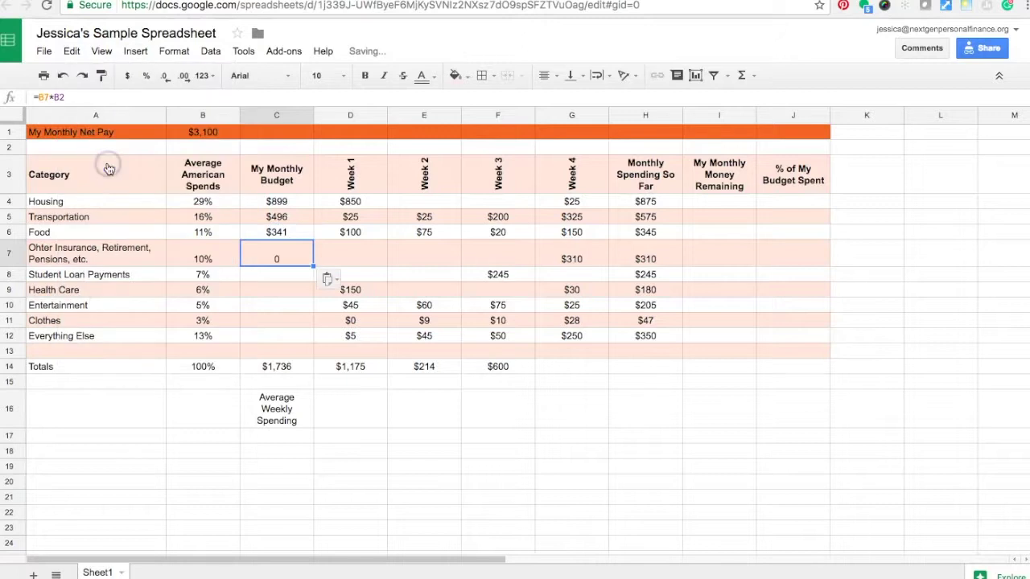
- Examine the formula pasted in C7, comparing its referenced cells B7 and B2 with the net pay cell B1
{"action": "left_click", "coordinate": [345, 258]}
{"action": "left_click", "coordinate": [293, 256]}
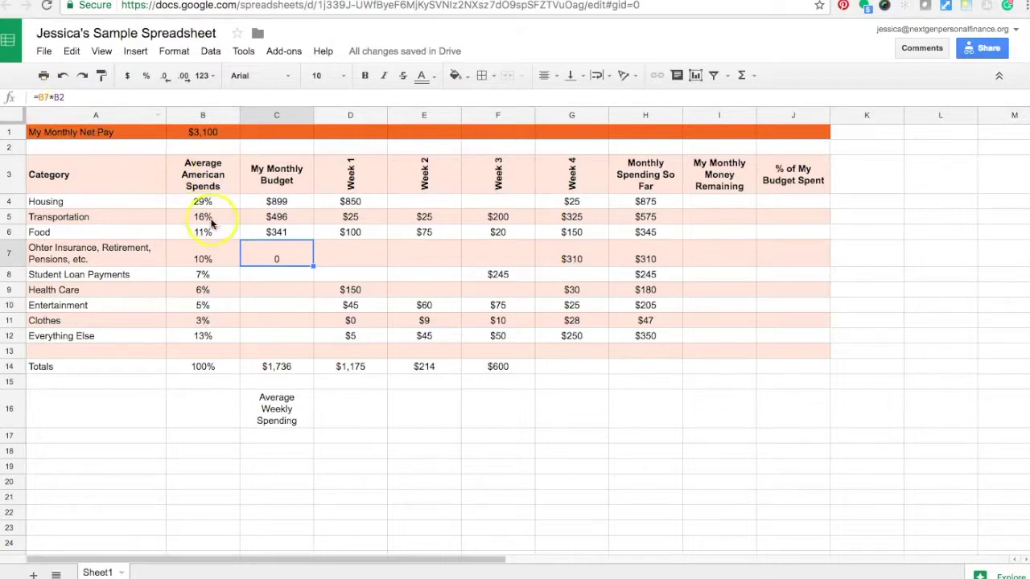
{"action": "left_click", "coordinate": [211, 259]}
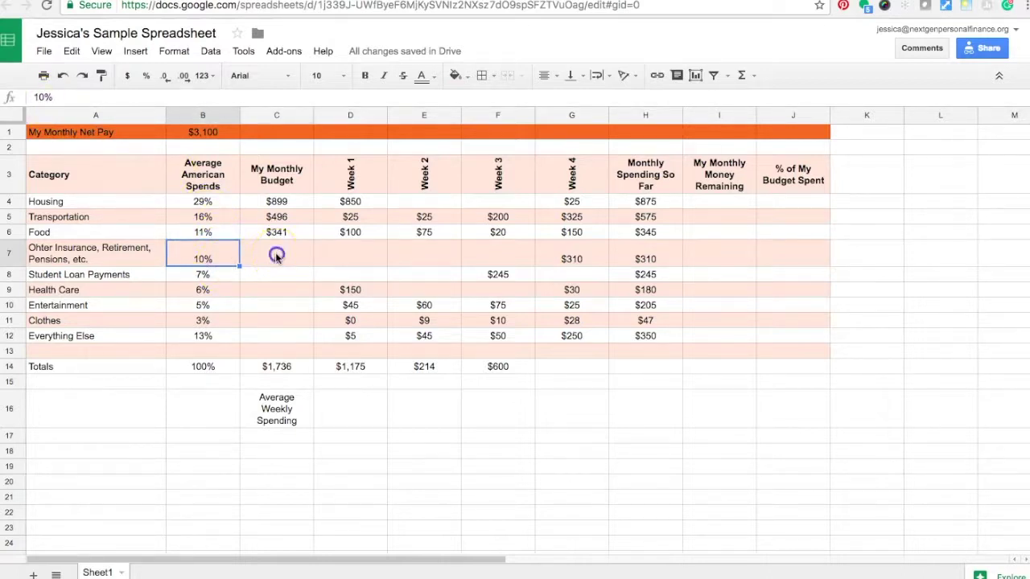
{"action": "left_click", "coordinate": [275, 257]}
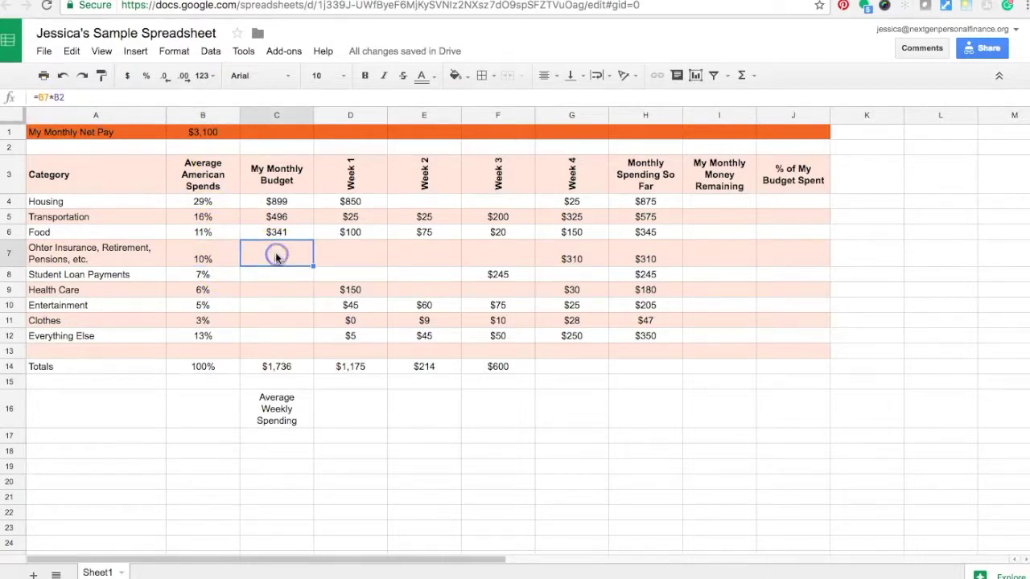
{"action": "left_click", "coordinate": [211, 148]}
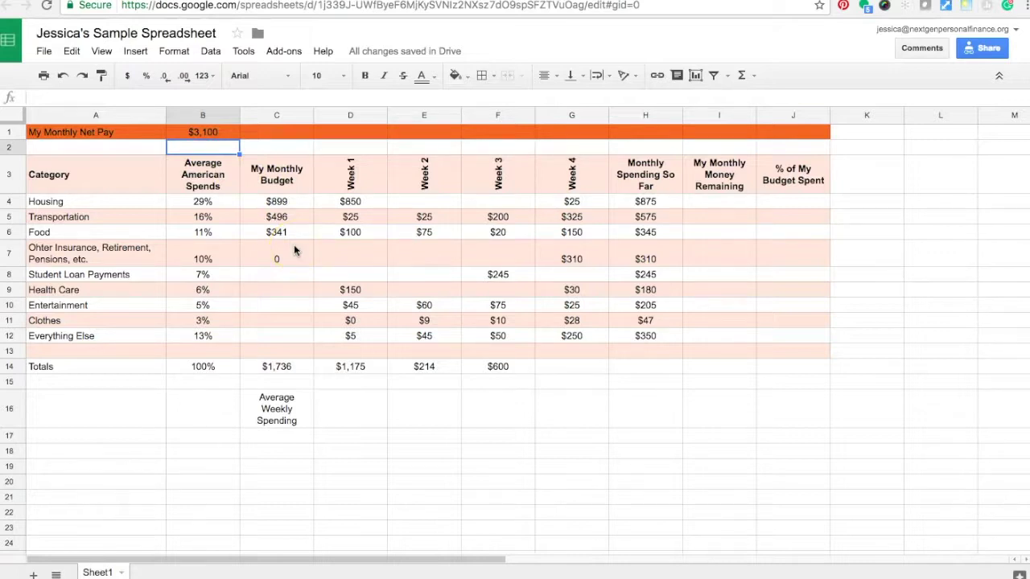
{"action": "left_click", "coordinate": [223, 135]}
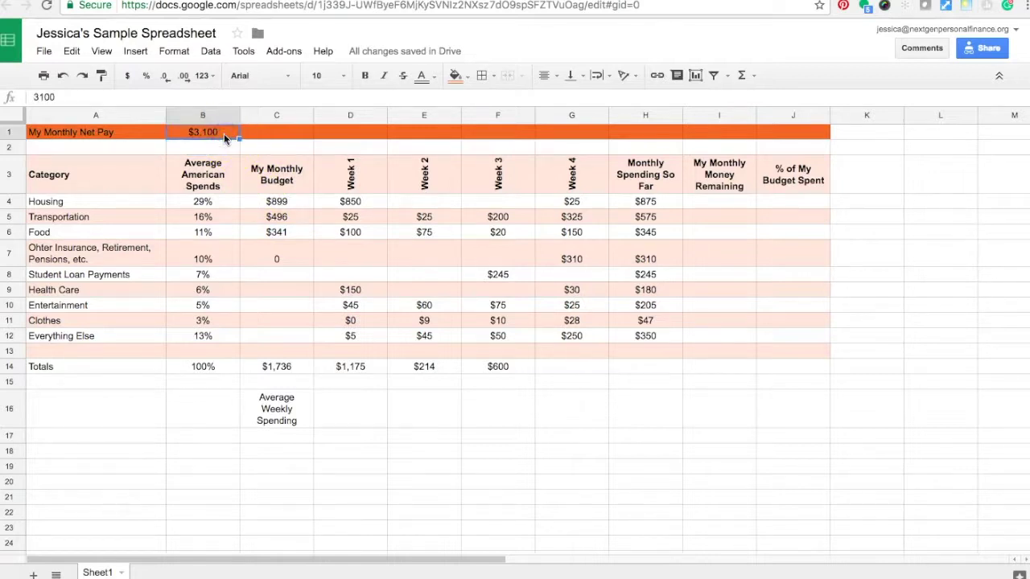
{"action": "left_click", "coordinate": [253, 275]}
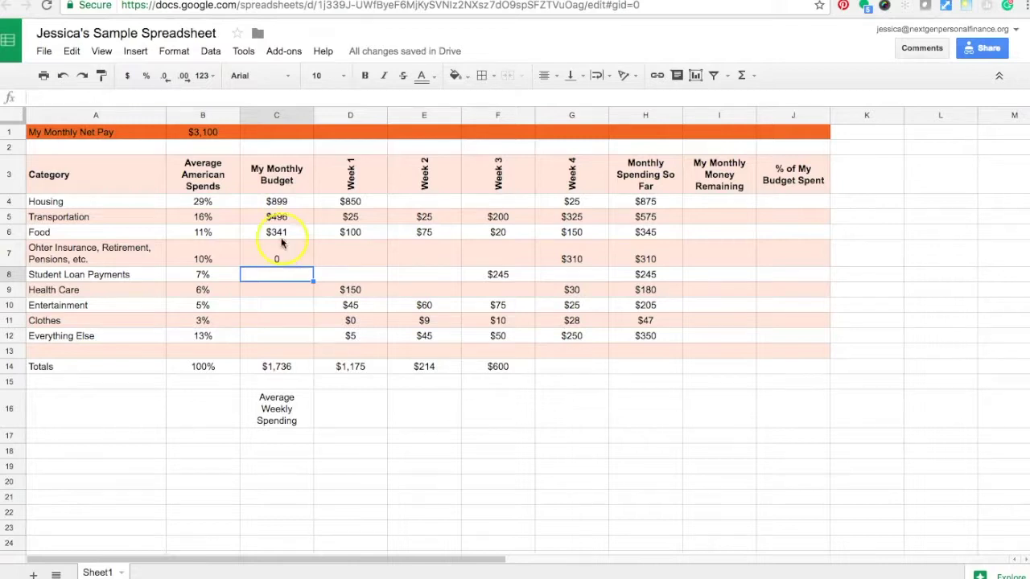
{"action": "left_click", "coordinate": [219, 134]}
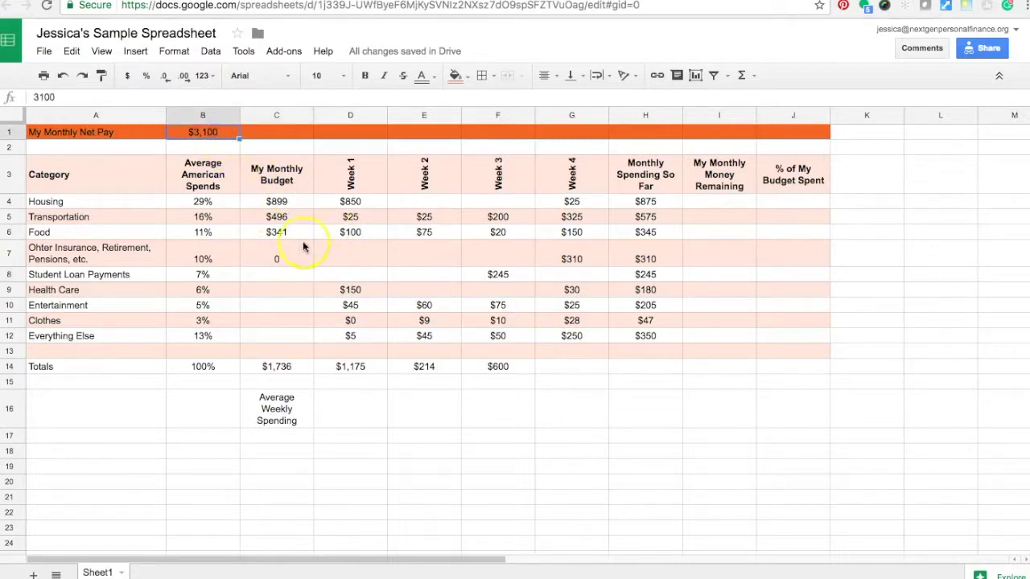
- Change the insurance, retirement and pensions budget formula in C7 to =B7*$B$1, locking the net pay reference
{"action": "left_click", "coordinate": [279, 249]}
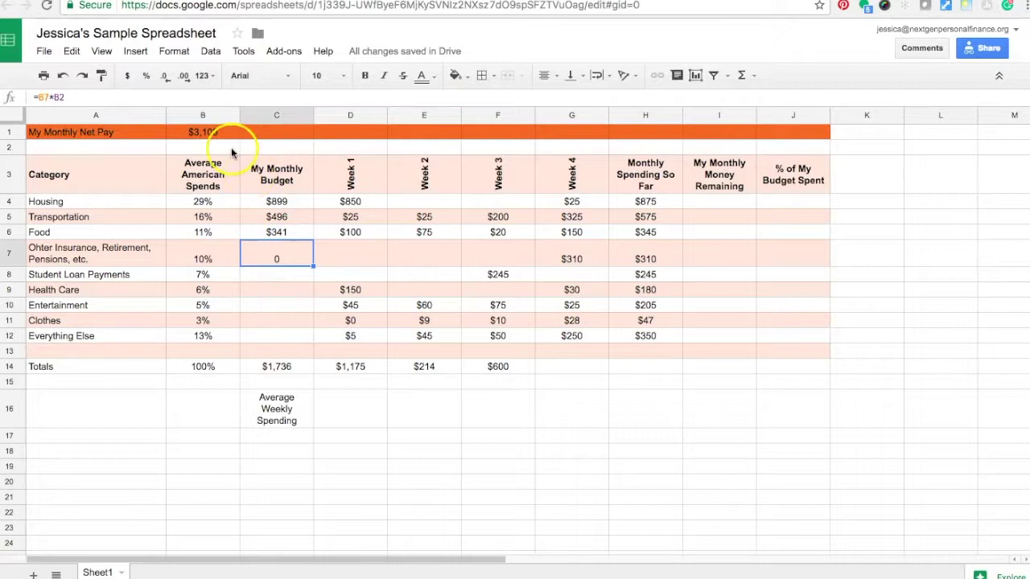
{"action": "left_click", "coordinate": [84, 97]}
{"action": "key", "text": "BackSpace"}
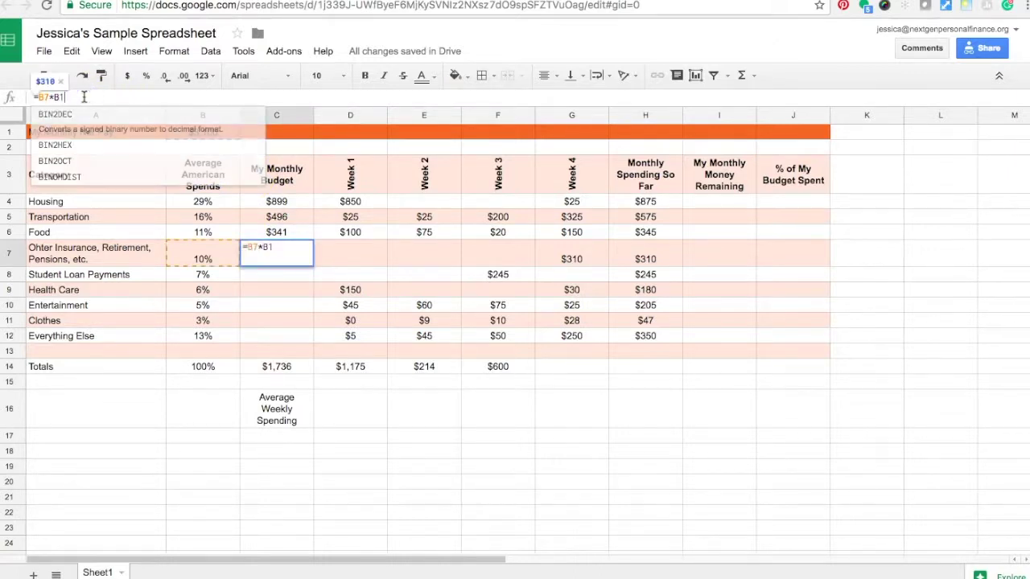
{"action": "type", "text": "1"}
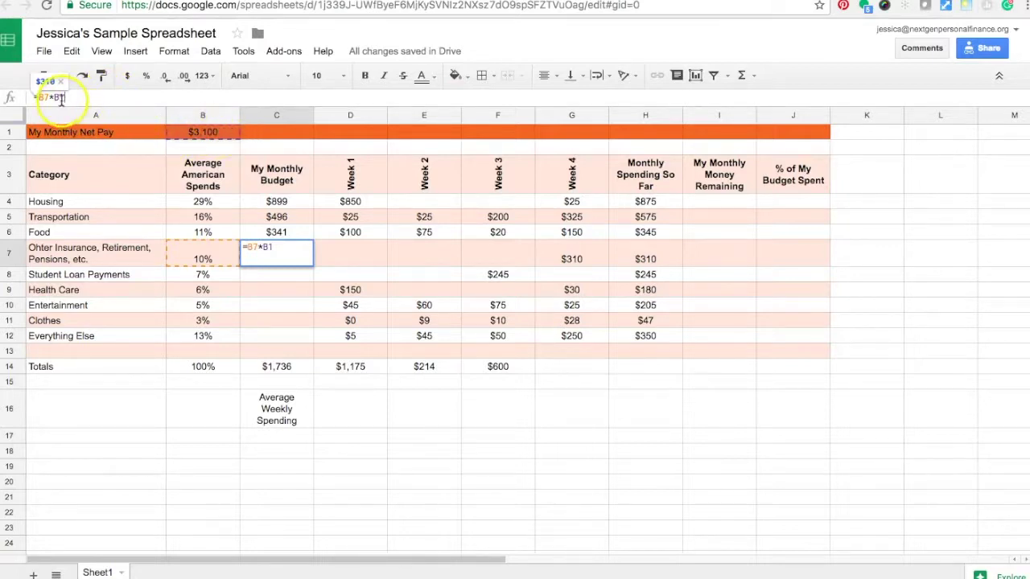
{"action": "left_click", "coordinate": [60, 98]}
{"action": "type", "text": "$B"}
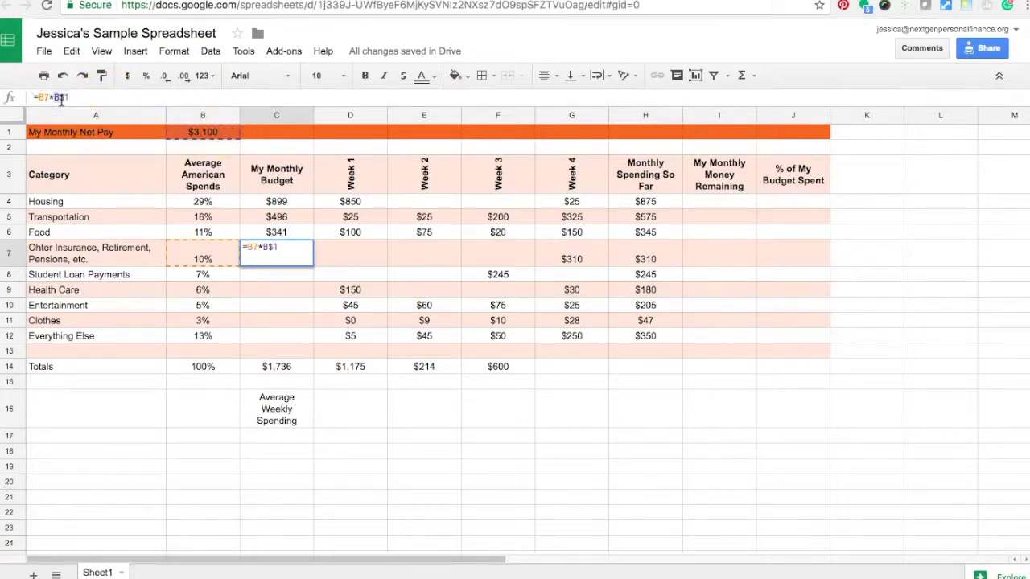
{"action": "type", "text": "$"}
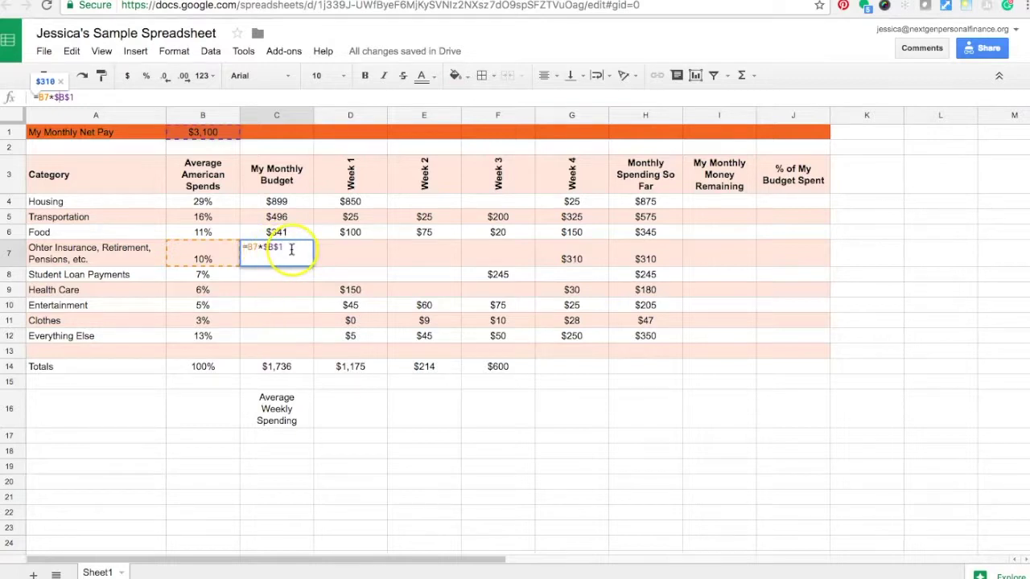
{"action": "key", "text": "Return"}
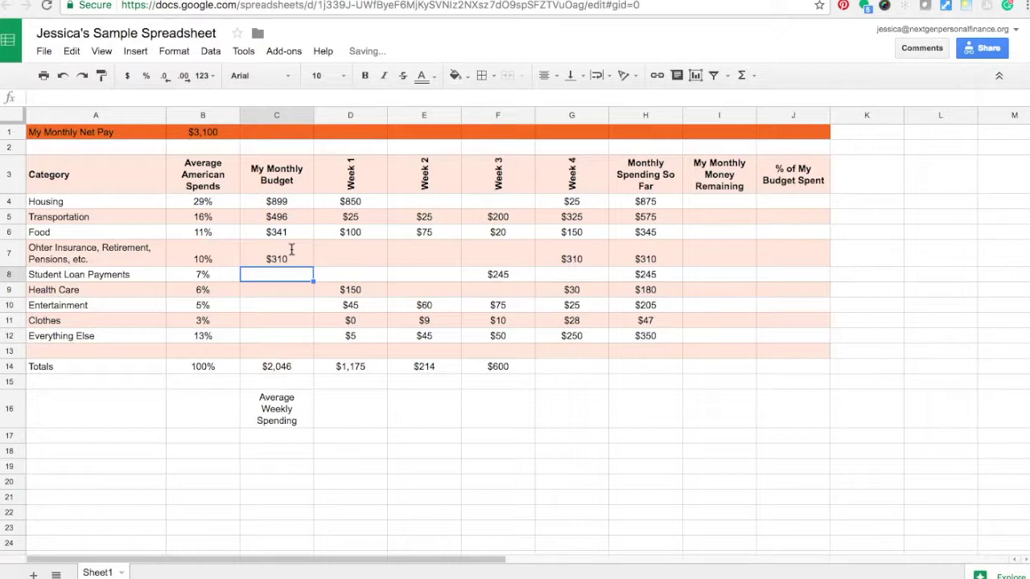
- Copy the locked-reference formula from C7 and paste it into C8 for Student Loan Payments
{"action": "left_click", "coordinate": [291, 249]}
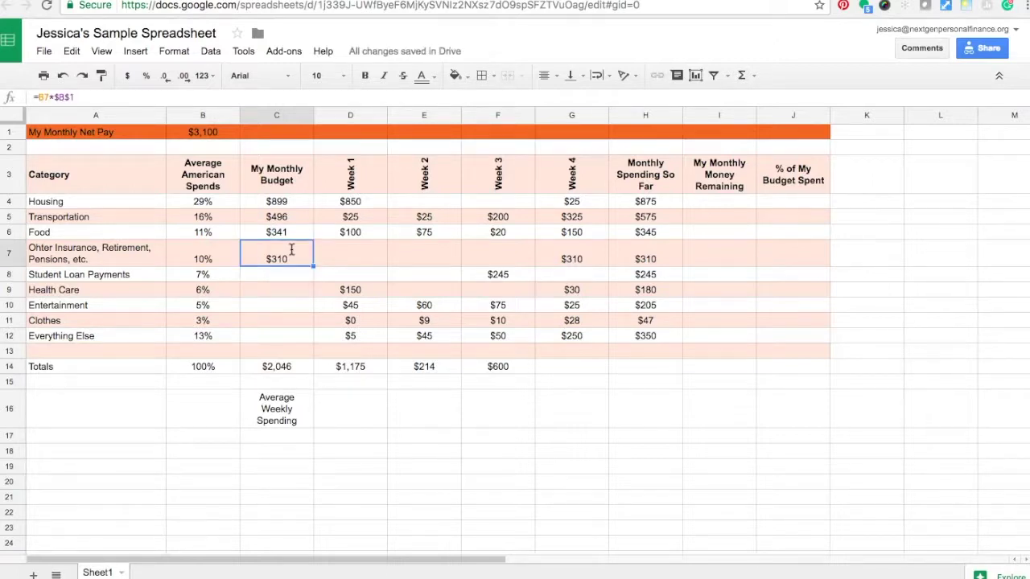
{"action": "left_click", "coordinate": [72, 50]}
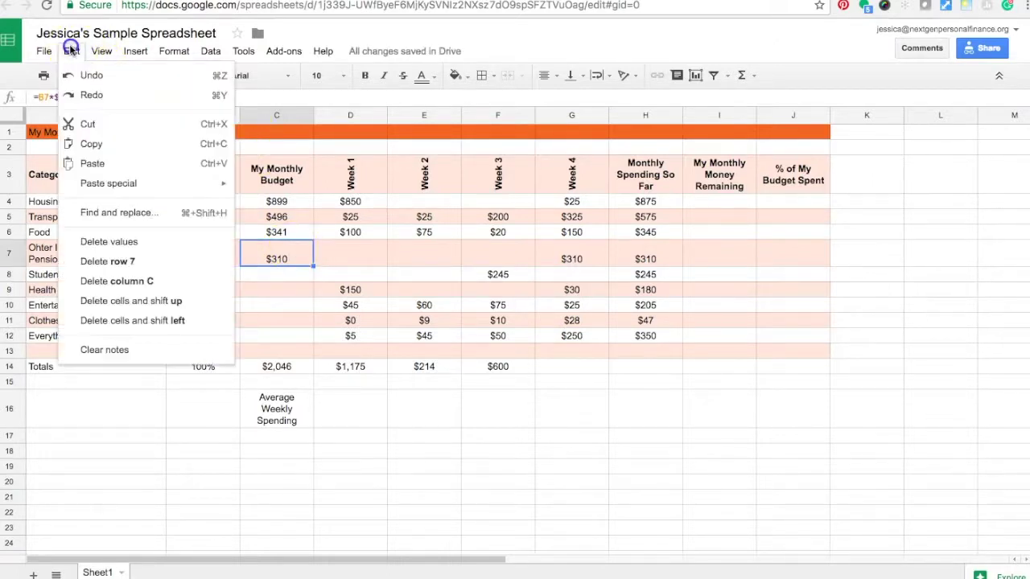
{"action": "left_click", "coordinate": [102, 142]}
{"action": "left_click", "coordinate": [270, 273]}
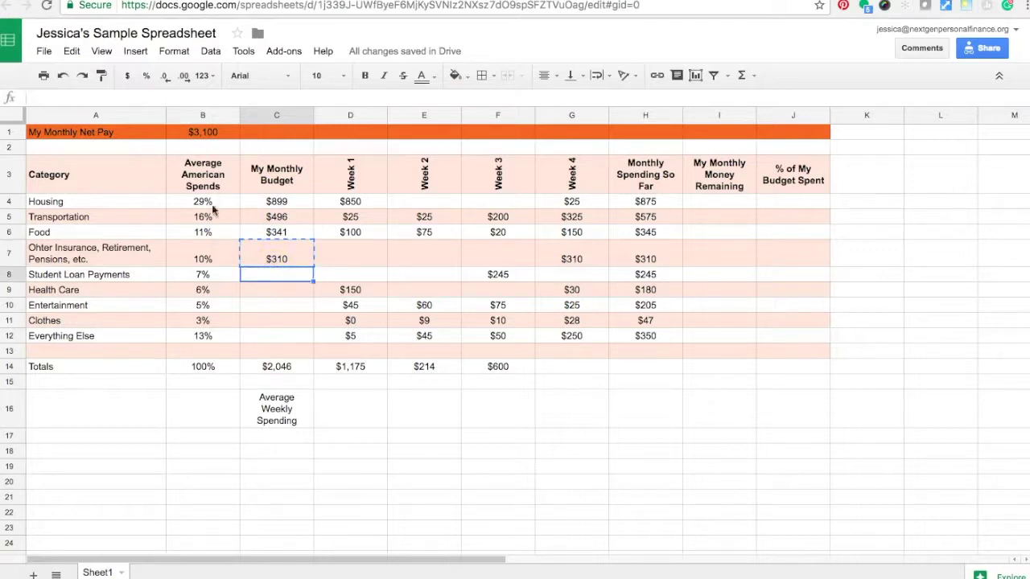
{"action": "left_click", "coordinate": [72, 50]}
{"action": "left_click", "coordinate": [95, 163]}
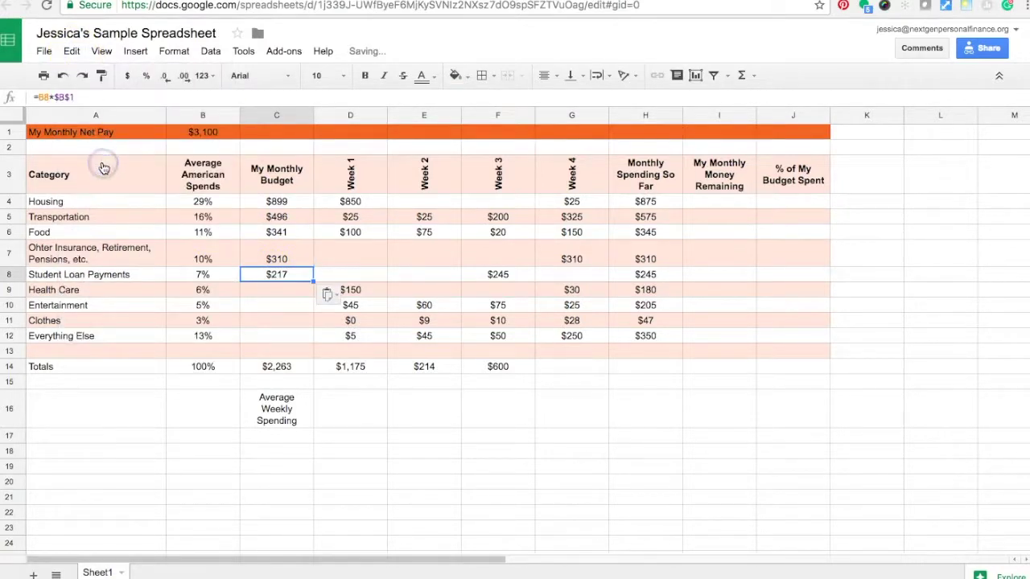
- Examine the formula pasted in C8, comparing its references with the category percentage in B8 and the net pay in B1
{"action": "left_click", "coordinate": [286, 275]}
{"action": "left_click", "coordinate": [46, 98]}
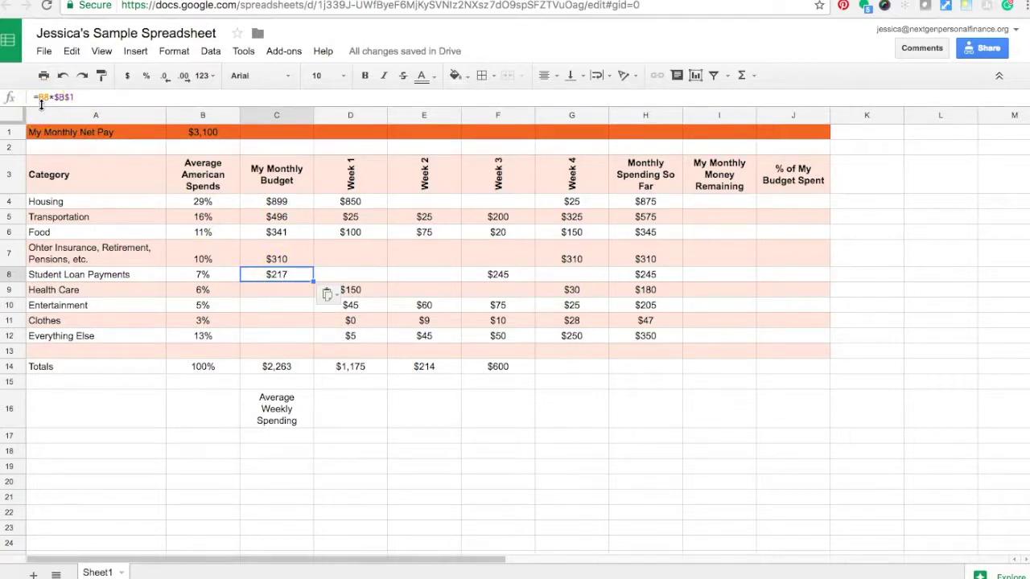
{"action": "left_click", "coordinate": [214, 277]}
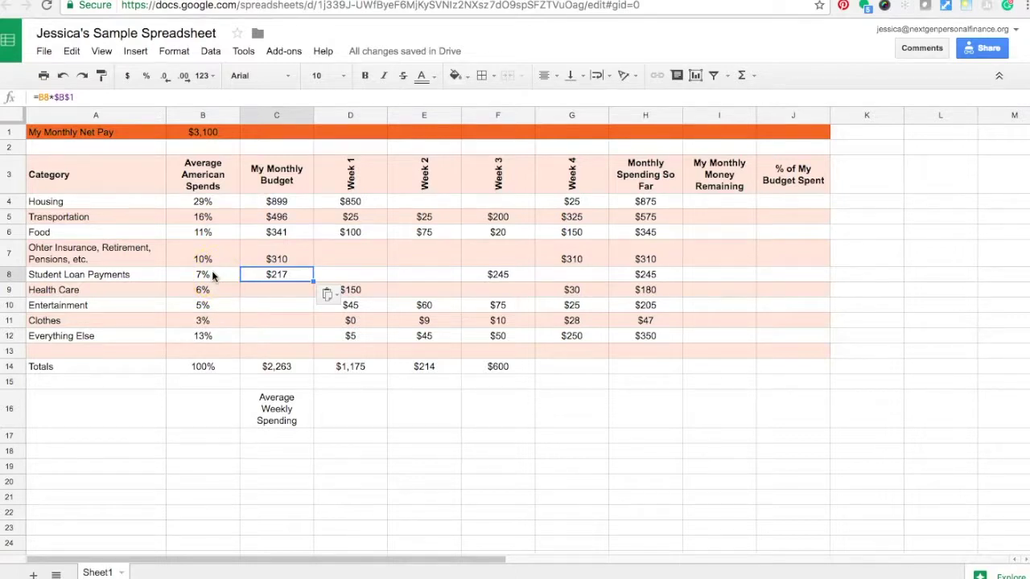
{"action": "left_click", "coordinate": [201, 134]}
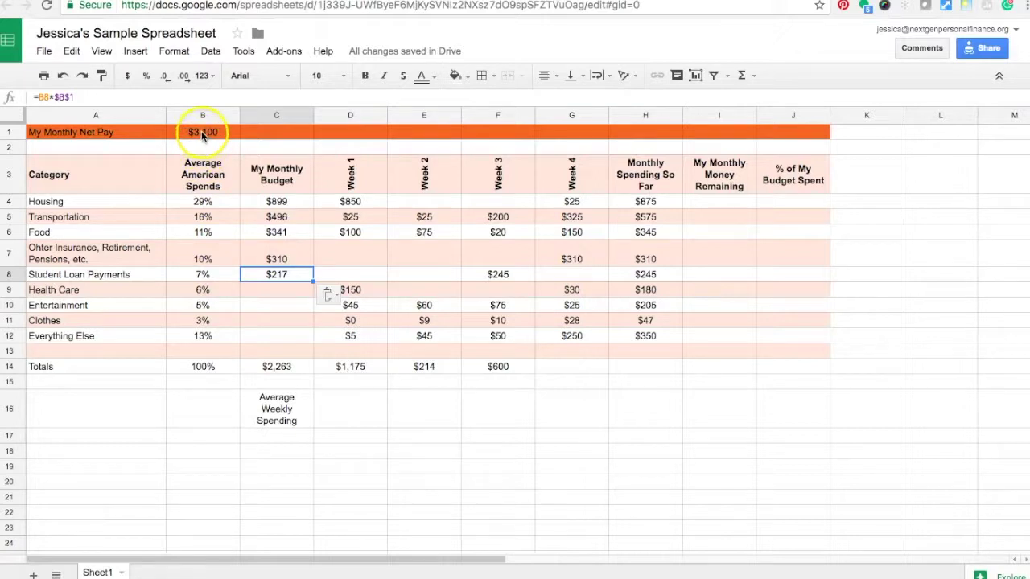
{"action": "left_click", "coordinate": [287, 275]}
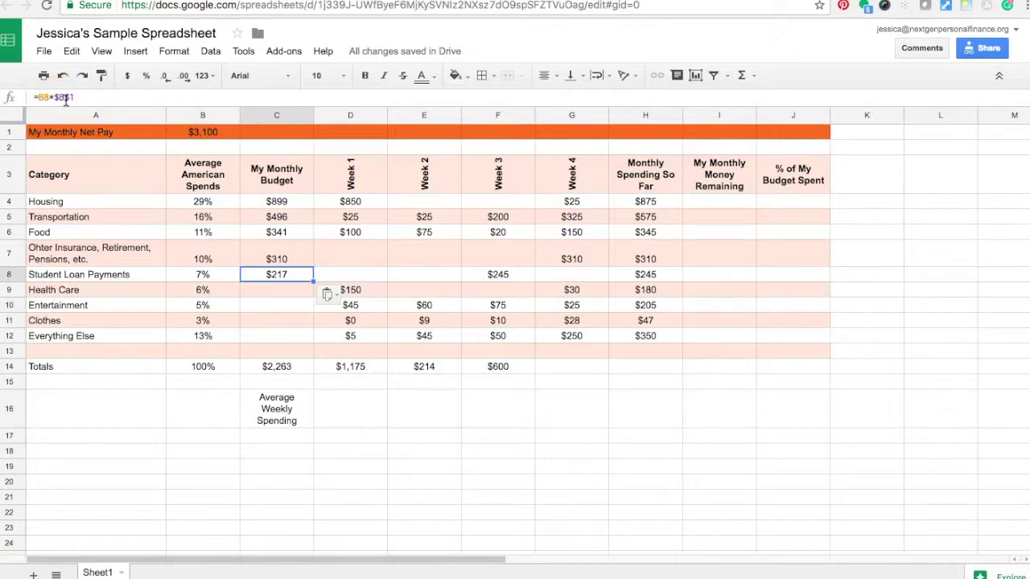
- Copy the Student Loan Payments budget formula from C8 and paste it into C9 through C12, Health Care to Everything Else
{"action": "left_click", "coordinate": [300, 275]}
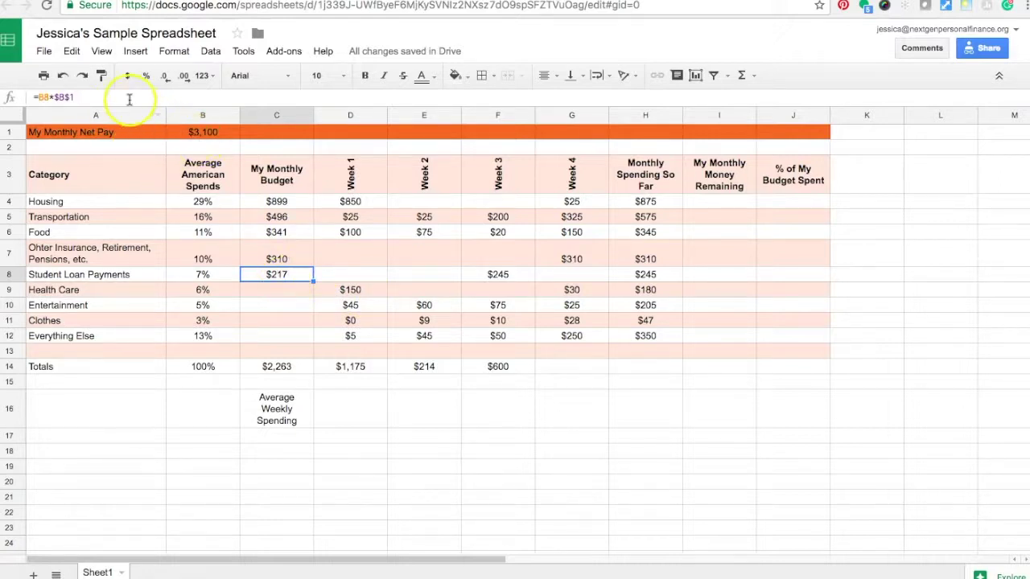
{"action": "left_click", "coordinate": [71, 51]}
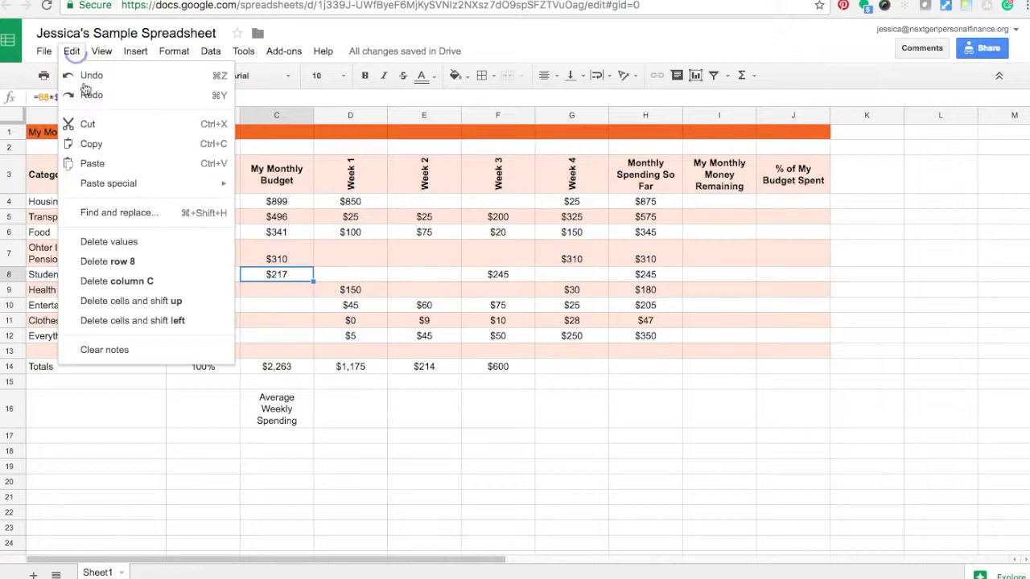
{"action": "left_click", "coordinate": [96, 140]}
{"action": "left_click", "coordinate": [284, 288]}
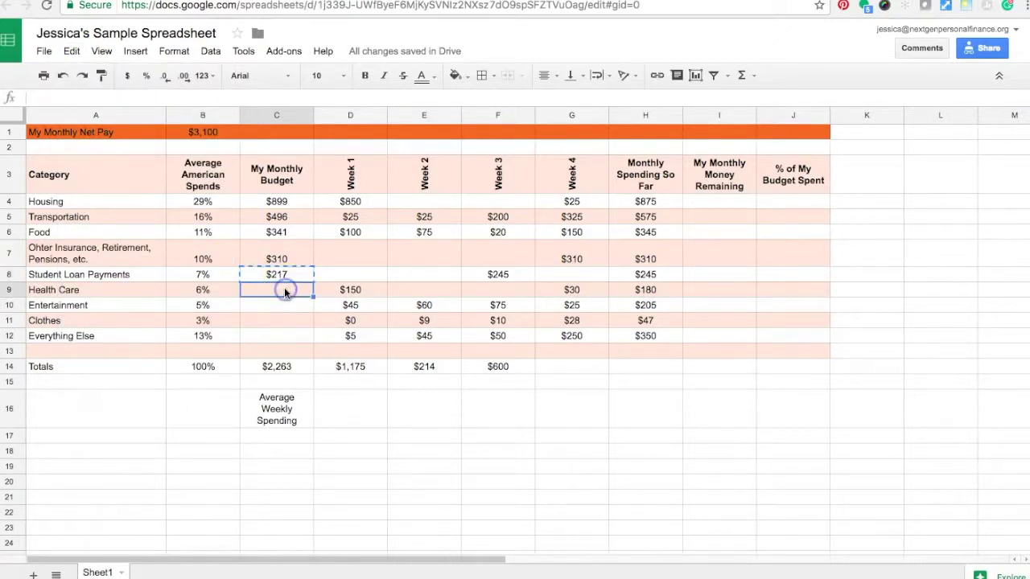
{"action": "left_click_drag", "start_coordinate": [313, 297], "coordinate": [309, 334]}
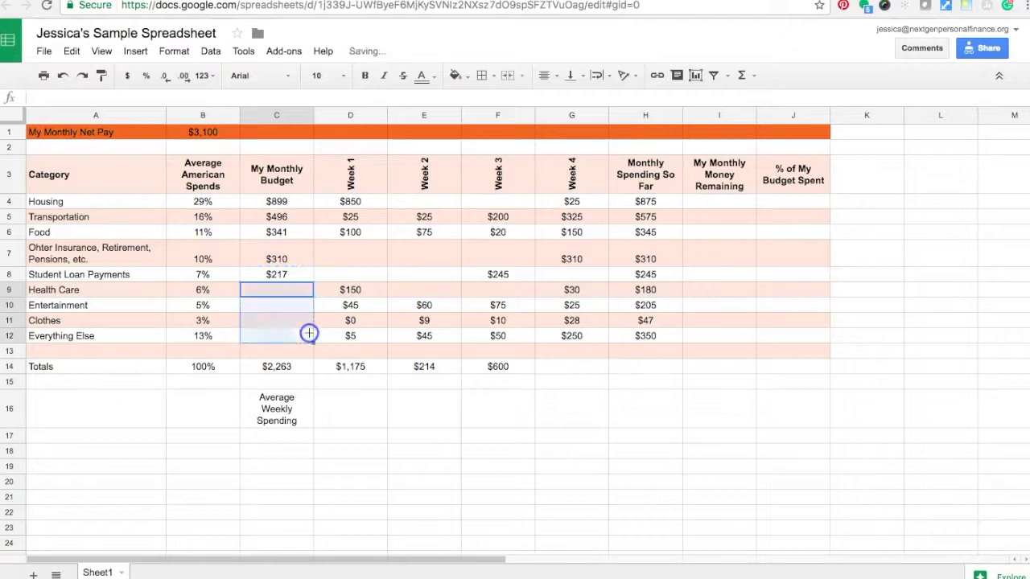
{"action": "left_click", "coordinate": [73, 51]}
{"action": "left_click", "coordinate": [90, 161]}
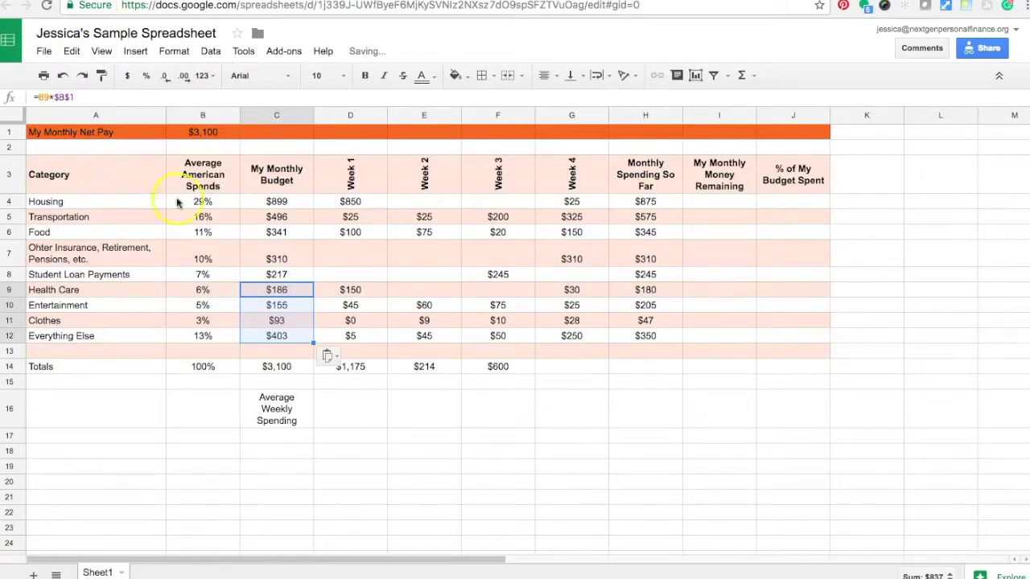
{"action": "left_click", "coordinate": [370, 425]}
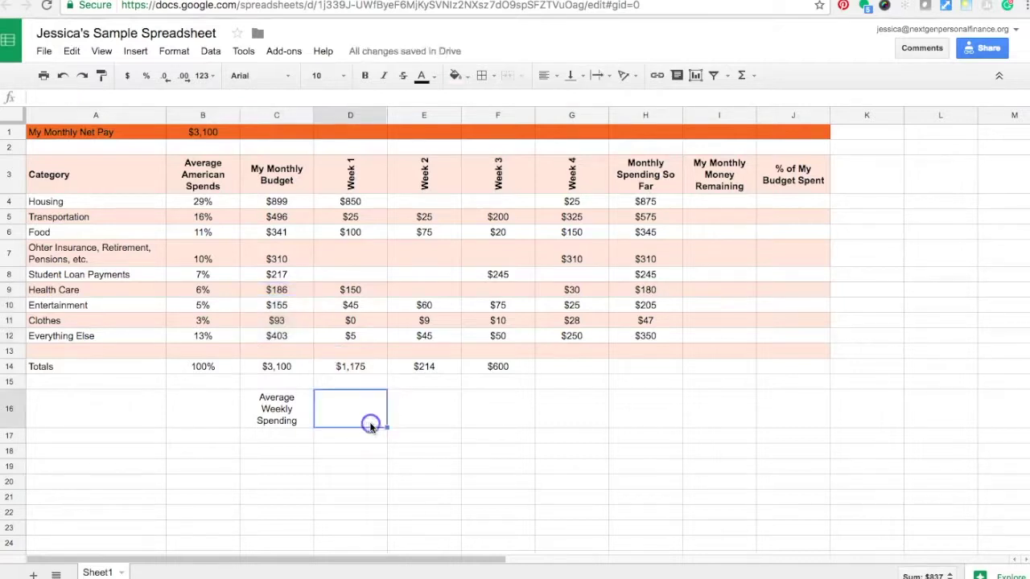